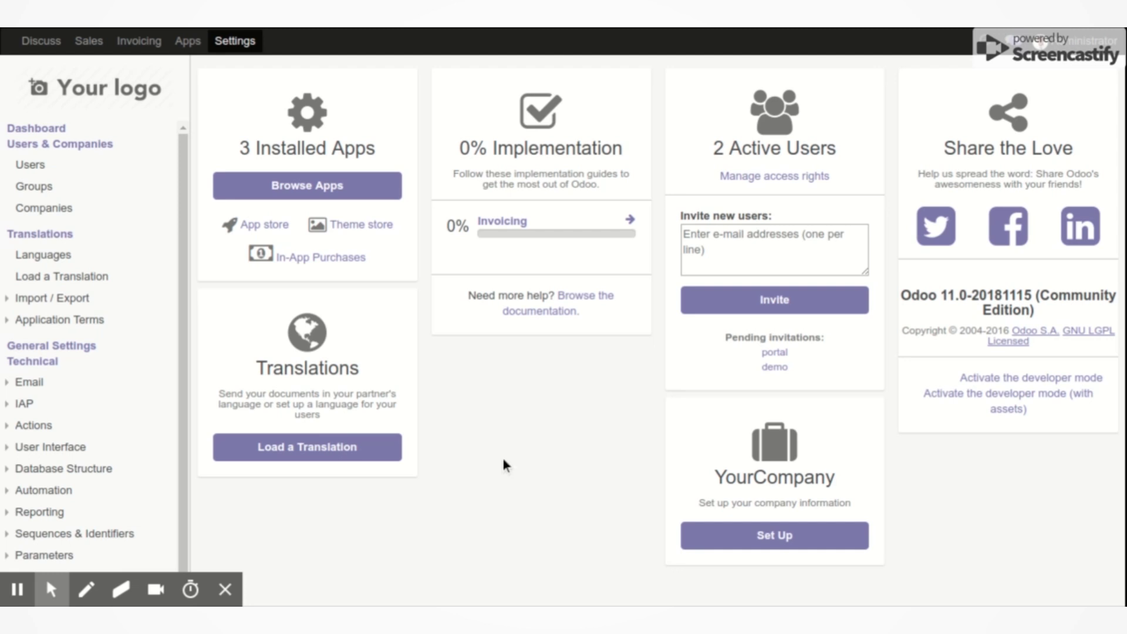
Activate developer mode from the Settings dashboard, then reload the dashboard
click(237, 44)
click(1022, 377)
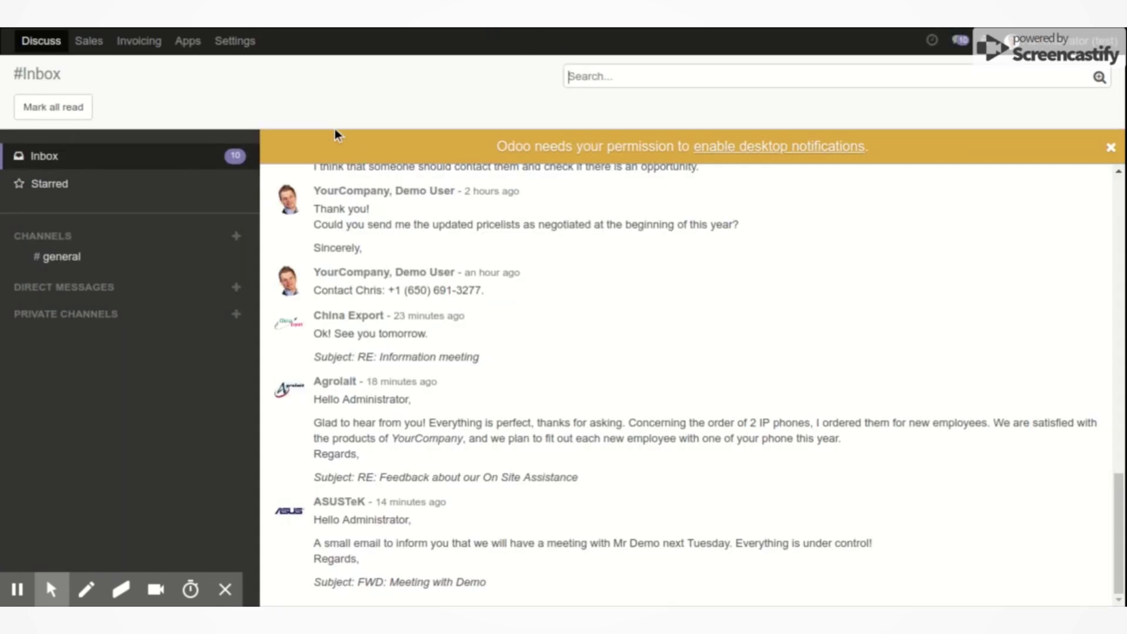
click(236, 42)
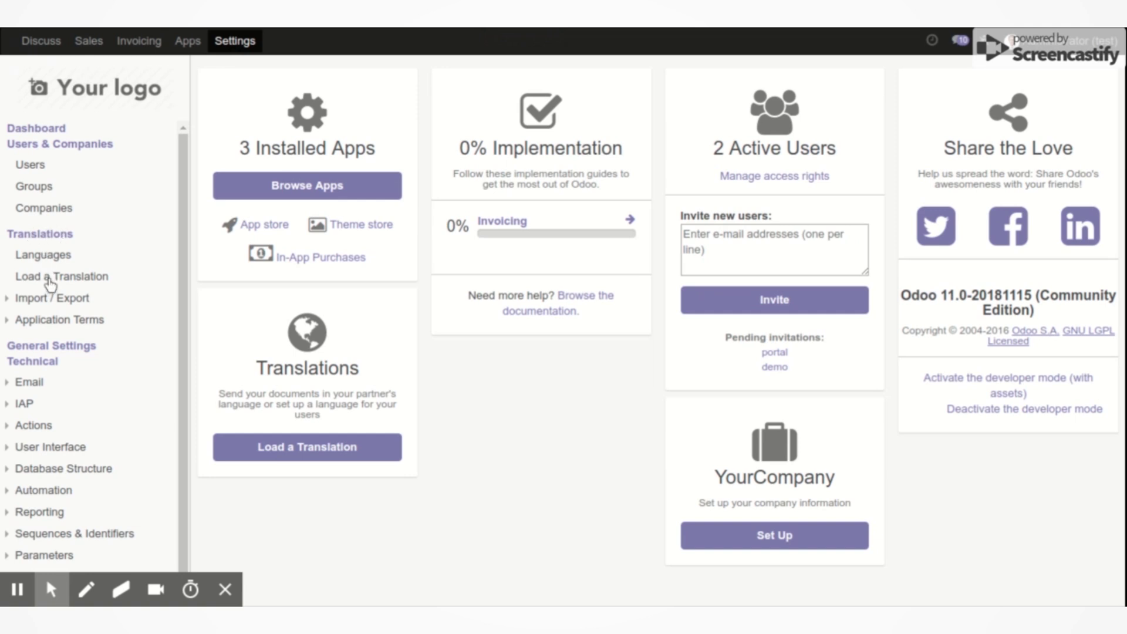
Load the Arabic translation with Overwrite Existing Terms and close the success message
click(51, 278)
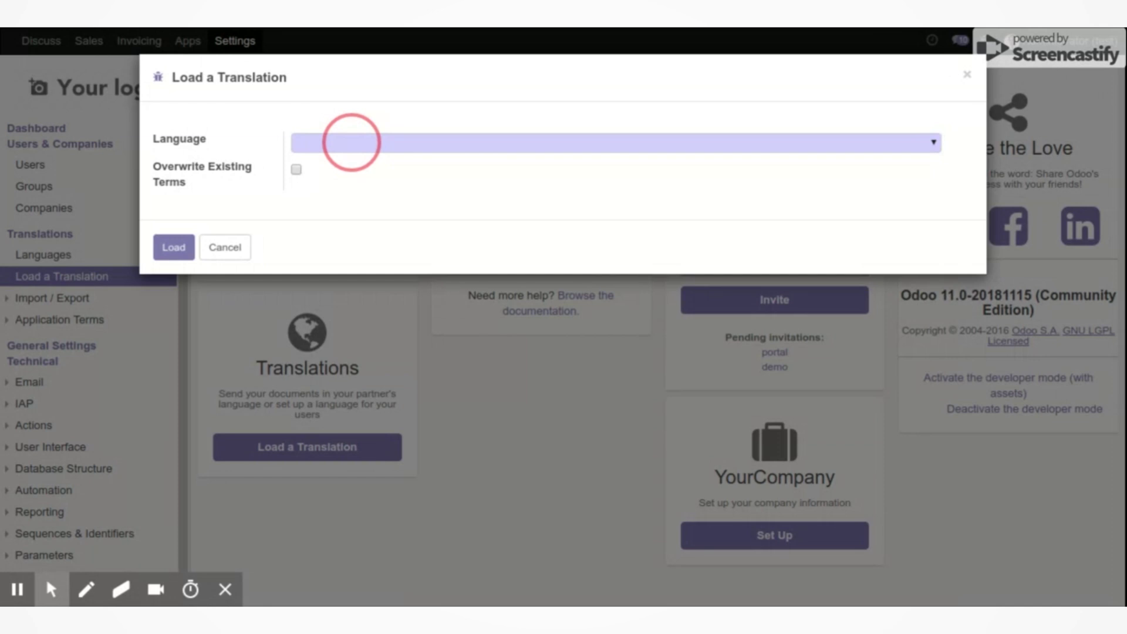
click(351, 142)
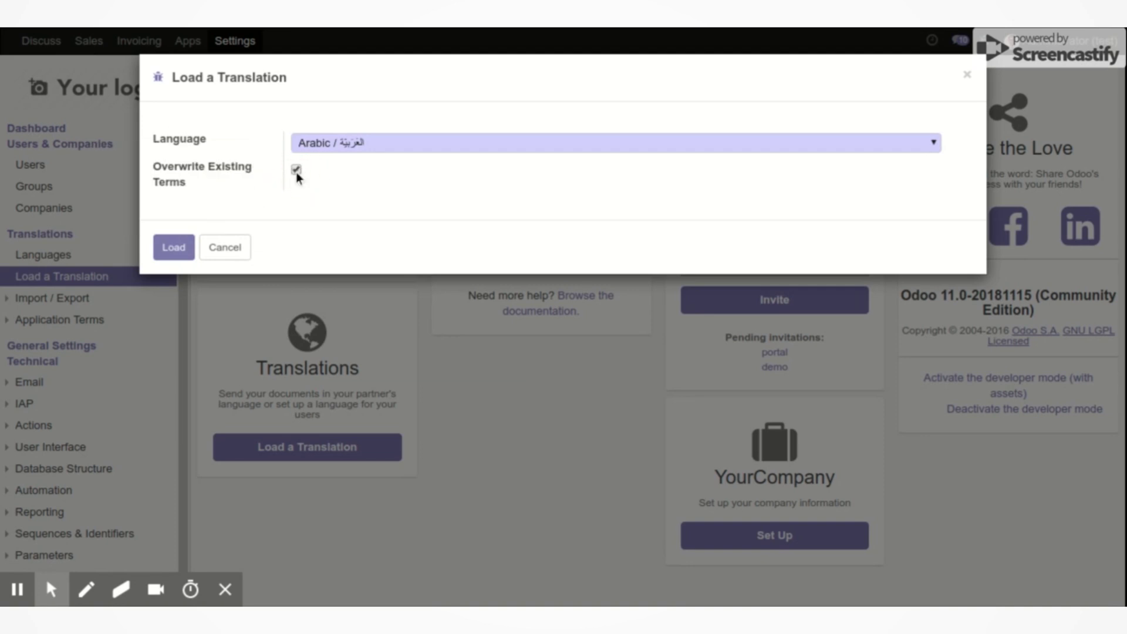
click(175, 246)
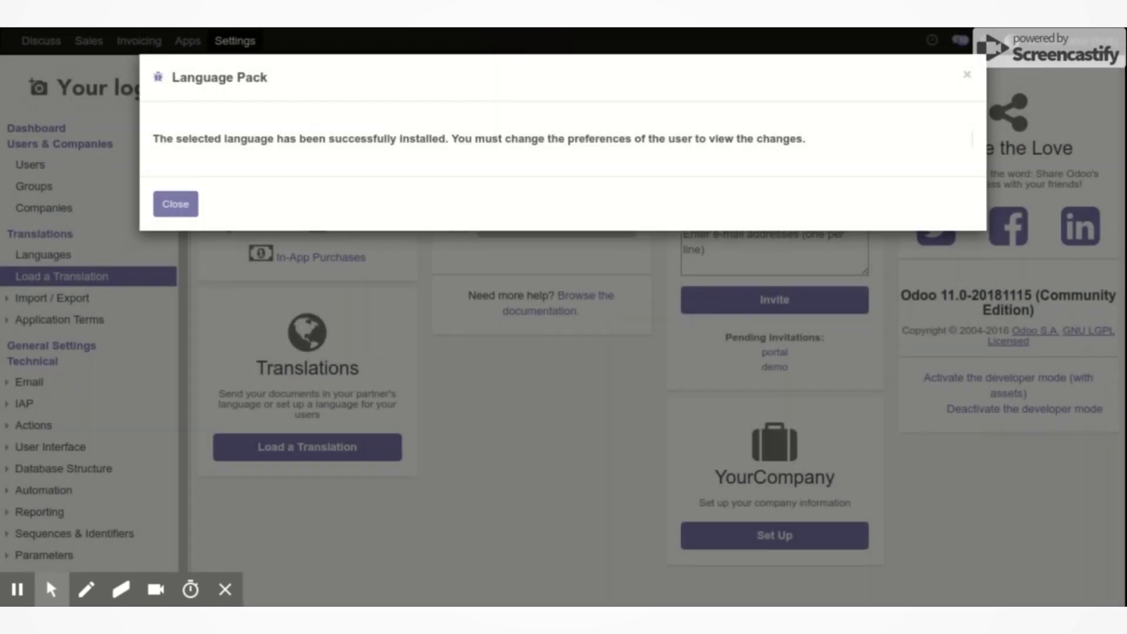
click(186, 205)
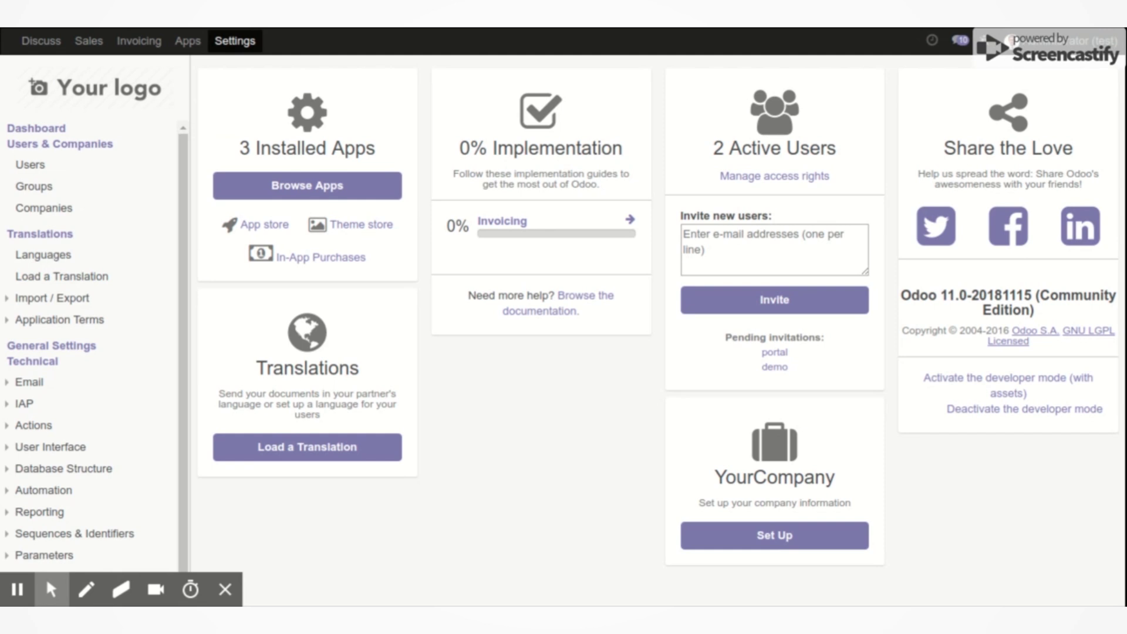
Open the Arabic record from the Translations > Languages list
click(55, 256)
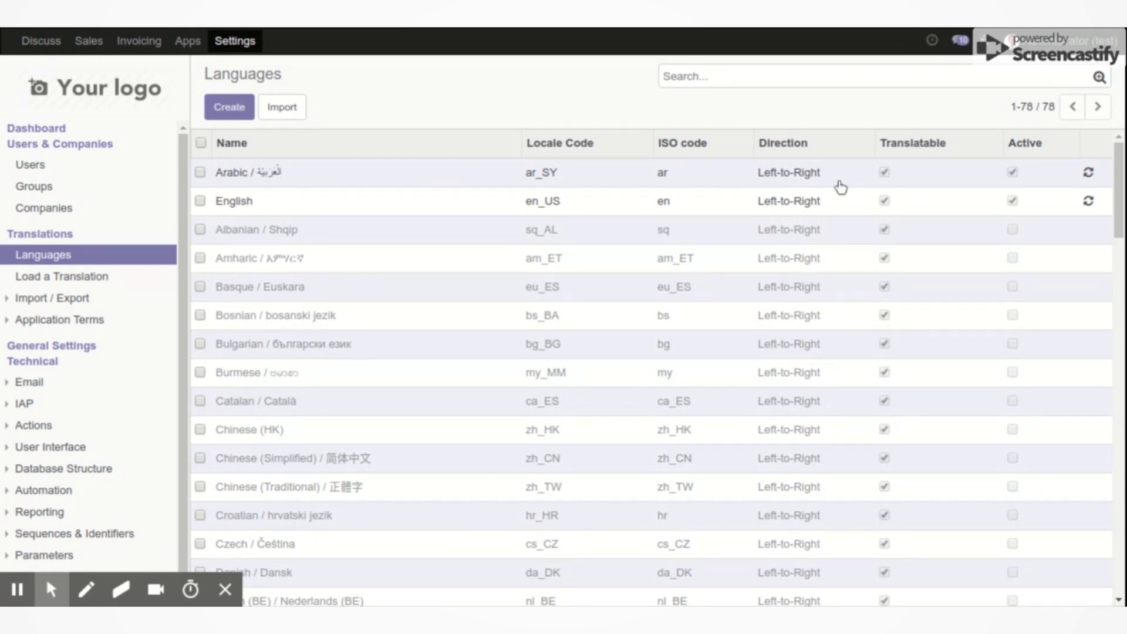
click(270, 174)
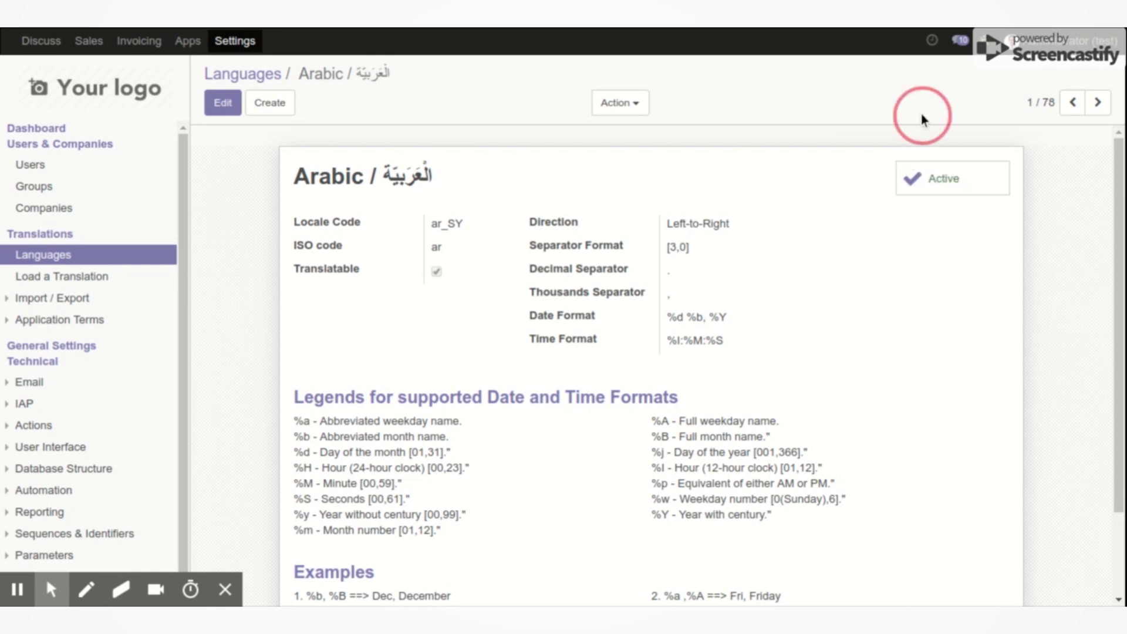
Set the administrator's Preferences language to Arabic and save
click(1070, 40)
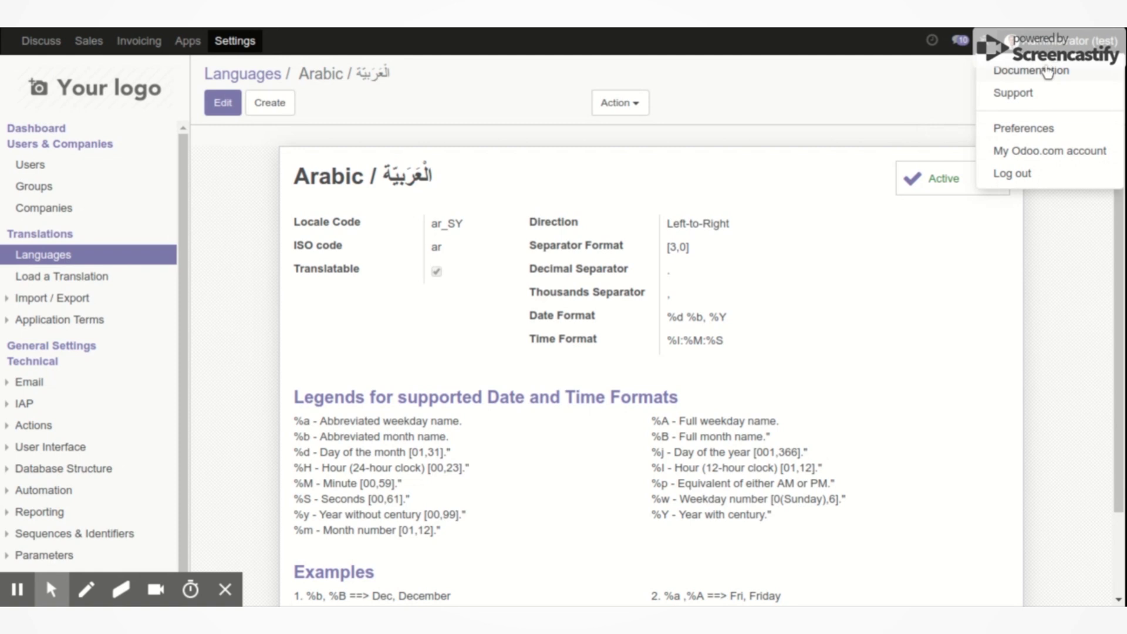
click(1033, 130)
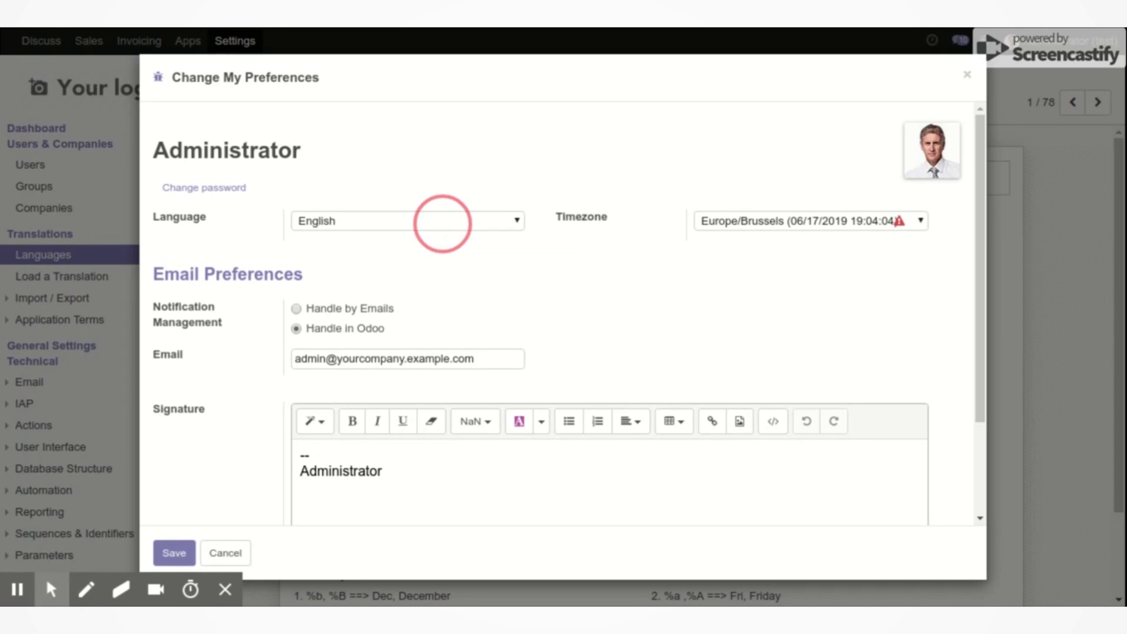
click(442, 222)
mouse_move(121, 590)
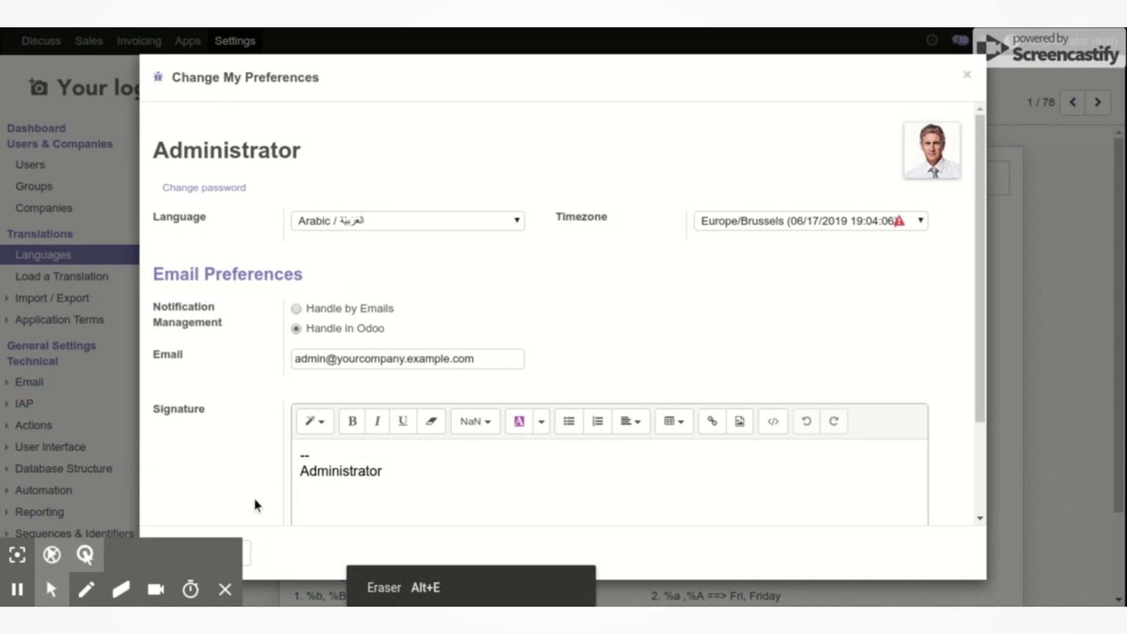
click(174, 552)
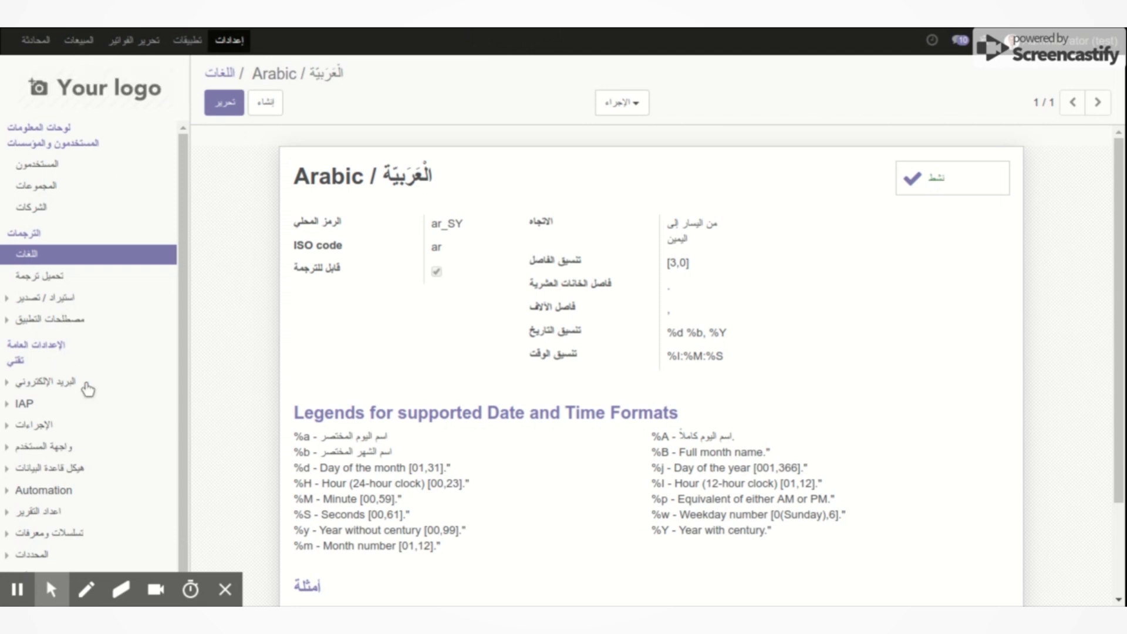
From the Sales quotations list, set the Preferences language back to English and save
click(187, 41)
click(77, 41)
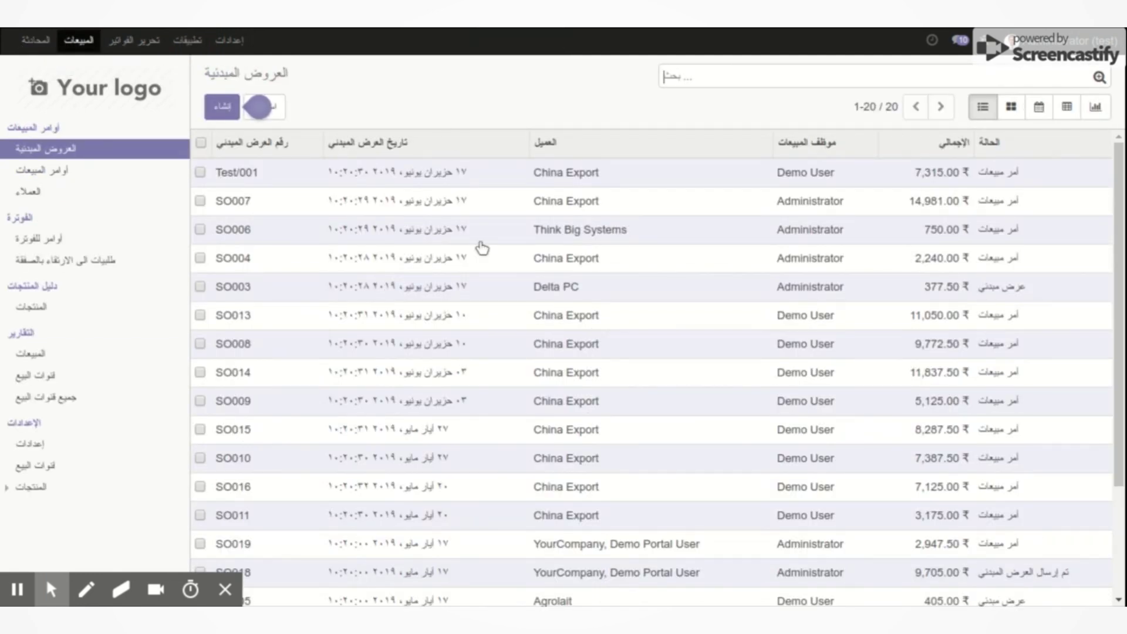
scroll(802, 264, down, 3)
scroll(789, 264, down, 1)
scroll(780, 282, up, 5)
click(1084, 40)
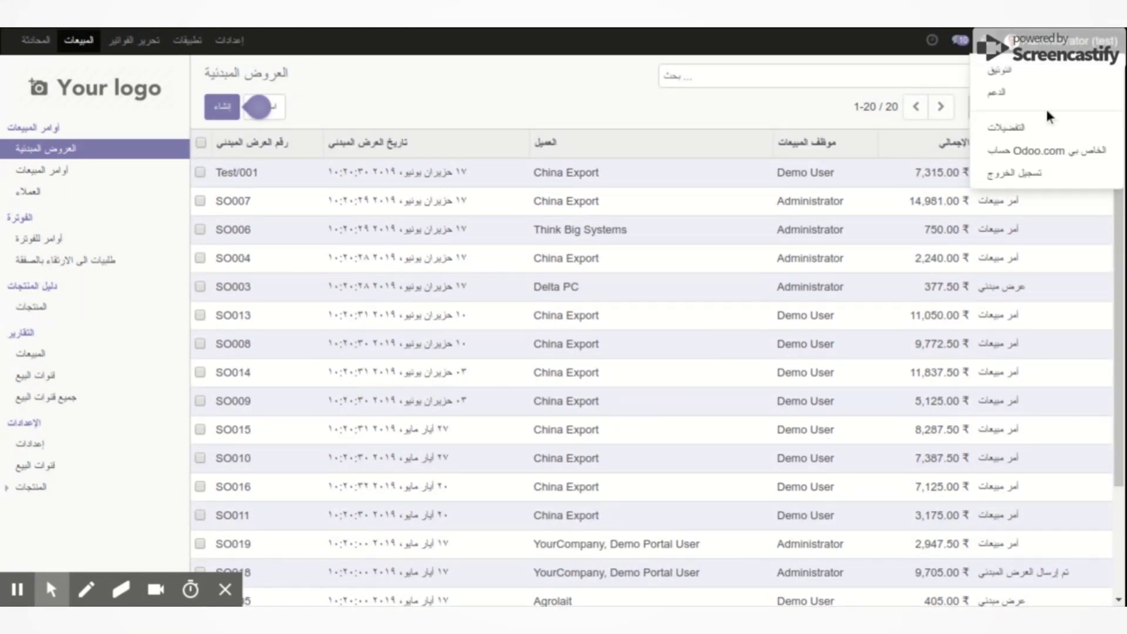
click(1042, 130)
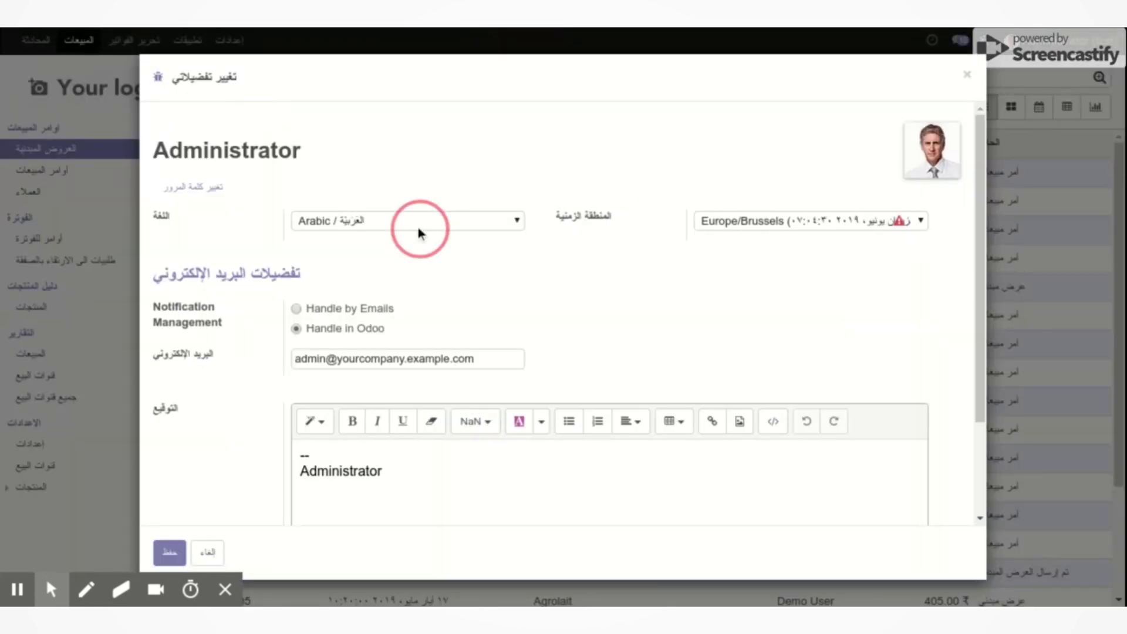
click(341, 265)
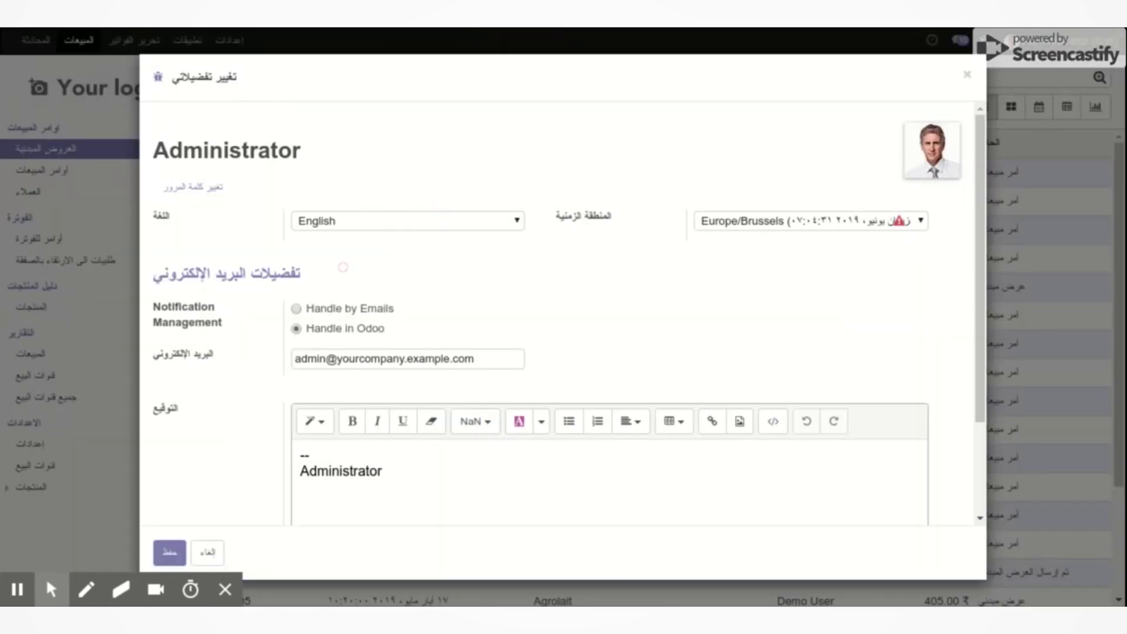
click(172, 562)
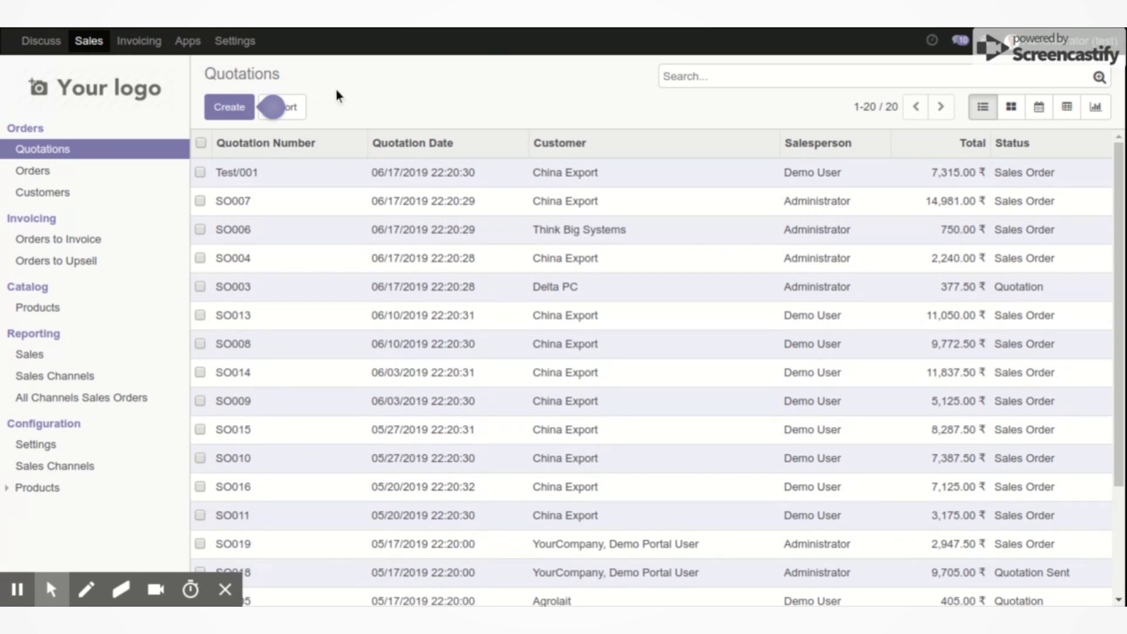
Cancel Load a Translation, then expand the Import / Export and Application Terms sidebar sections
click(238, 47)
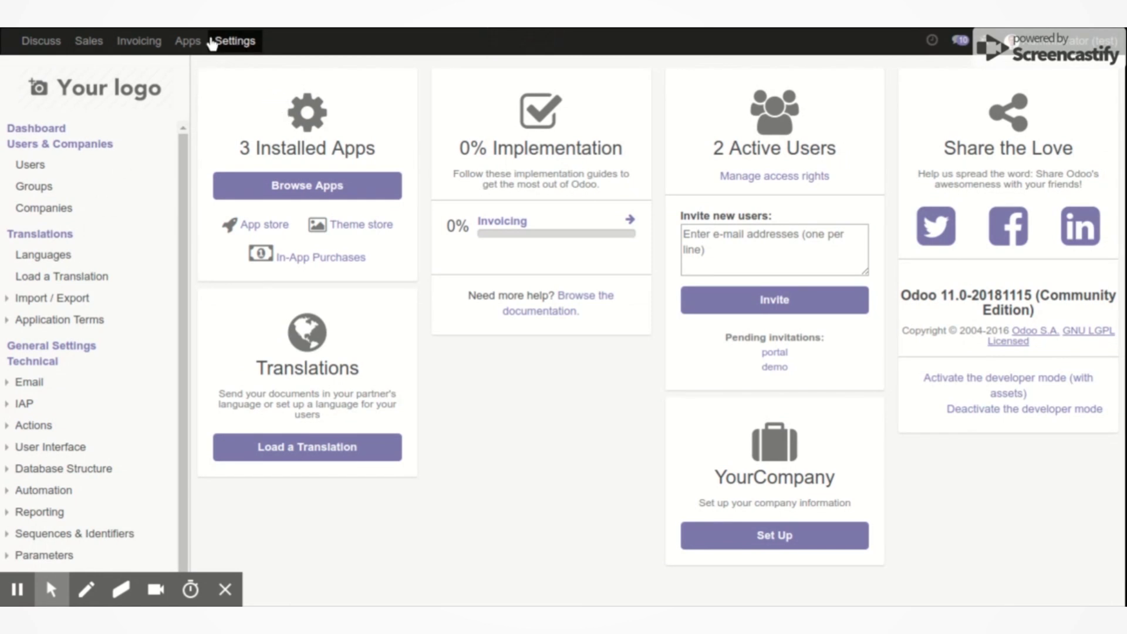
click(52, 278)
click(225, 248)
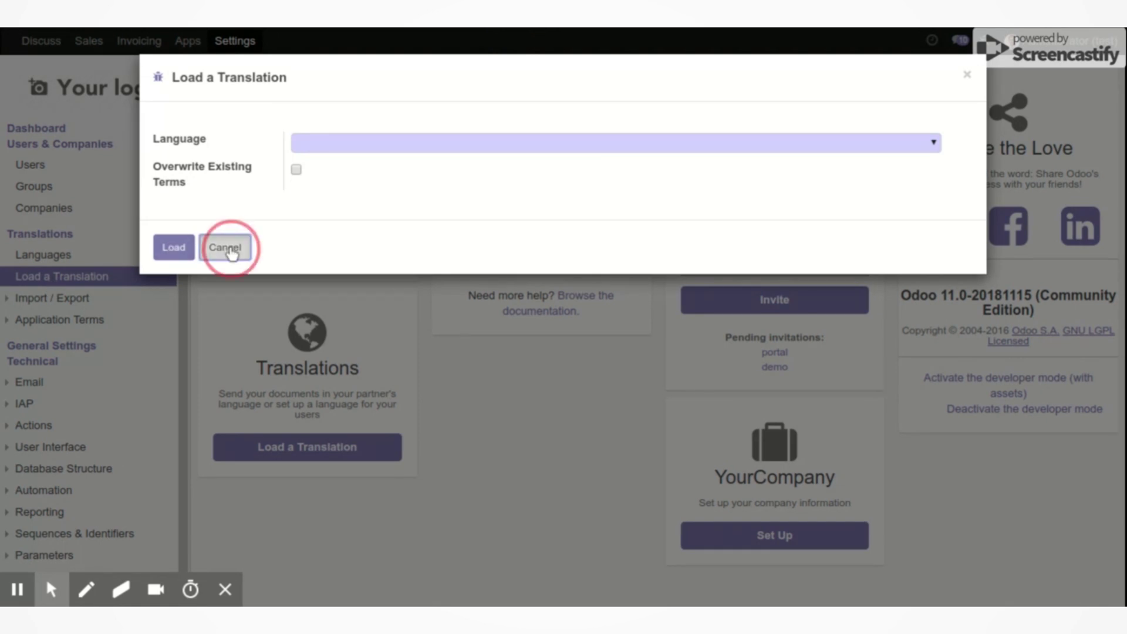
click(7, 302)
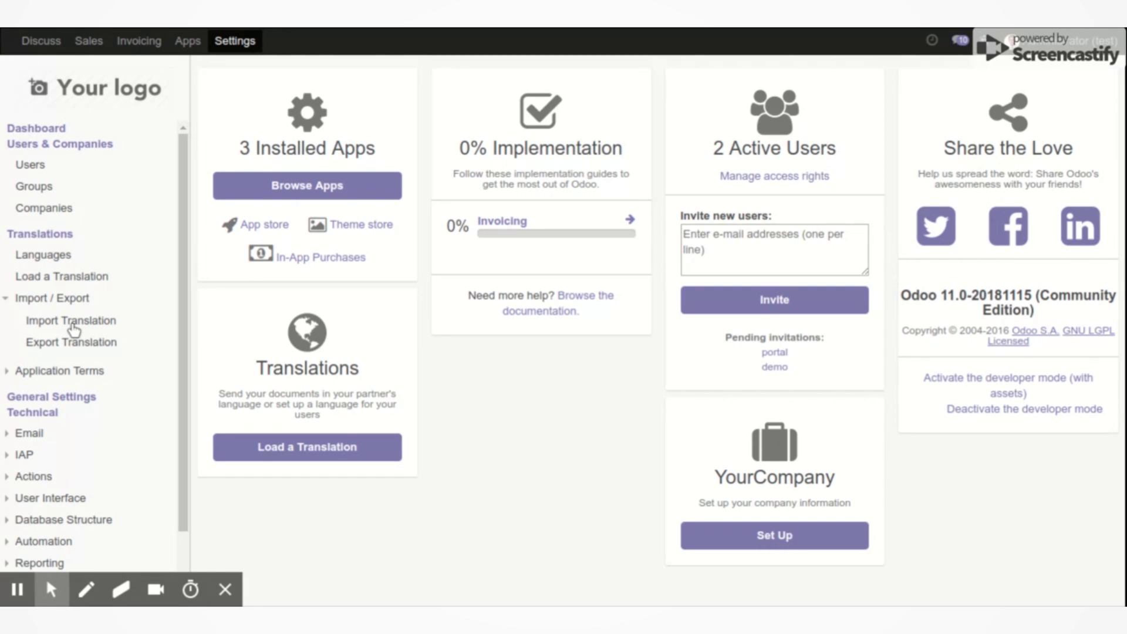
click(8, 374)
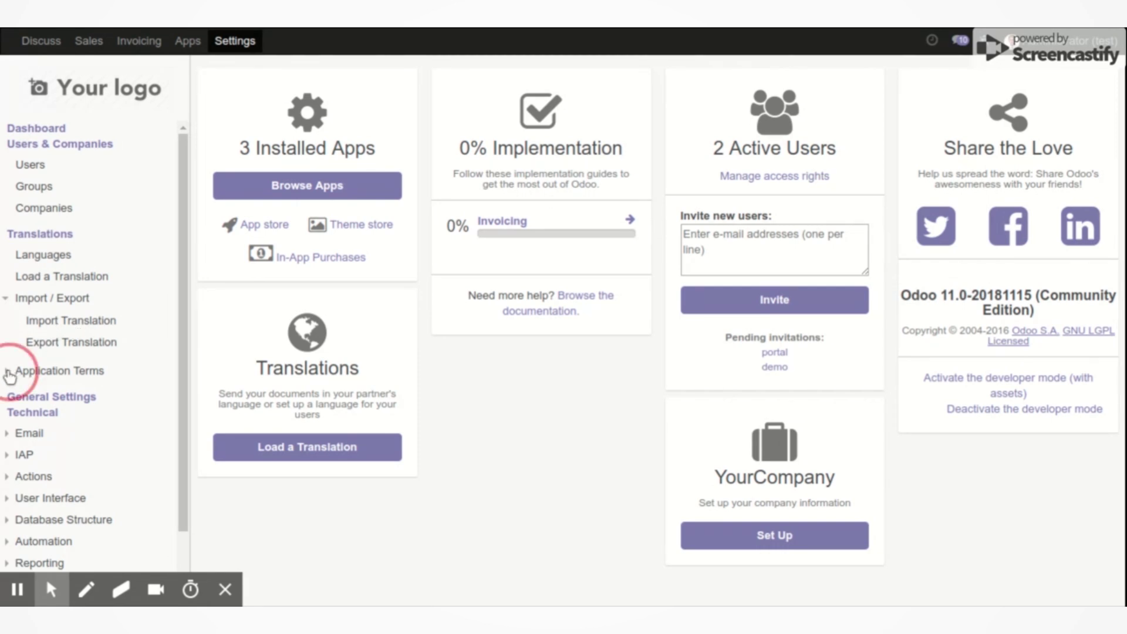
Show the Translated Terms list, then open and cancel Load a Translation
click(39, 394)
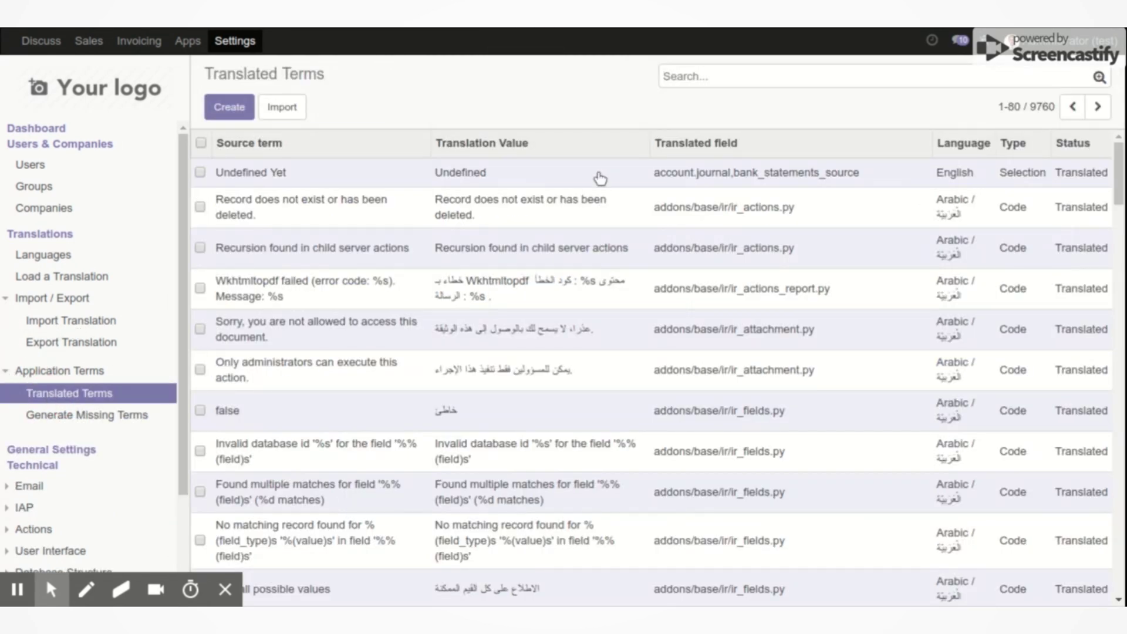
scroll(599, 202, down, 4)
scroll(599, 226, down, 4)
scroll(600, 231, up, 5)
scroll(563, 265, up, 3)
click(62, 276)
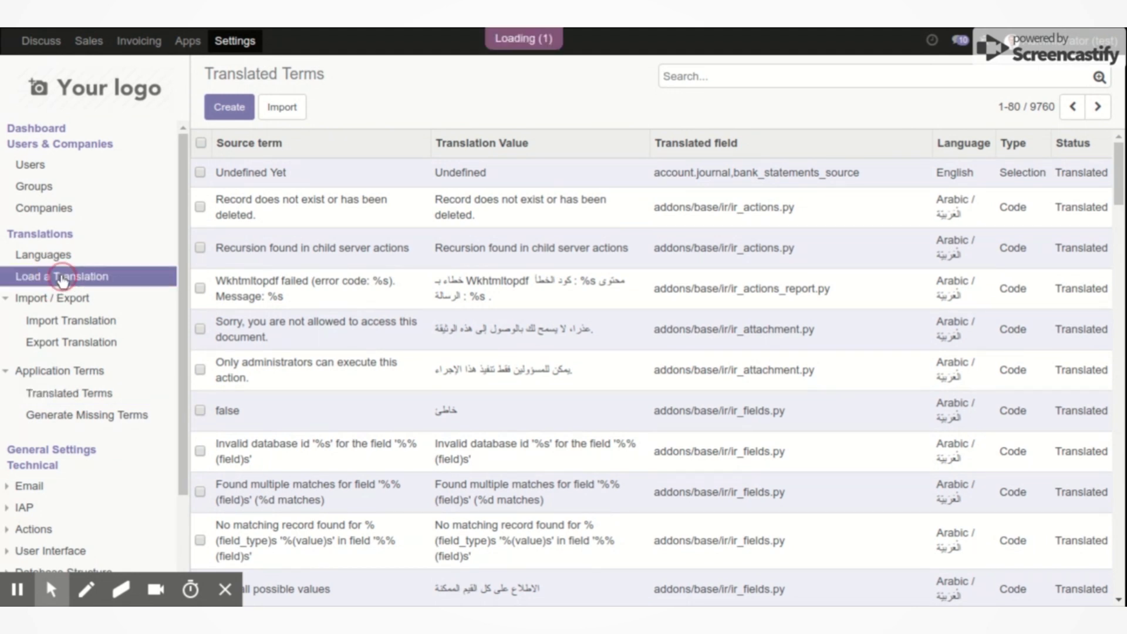
click(224, 247)
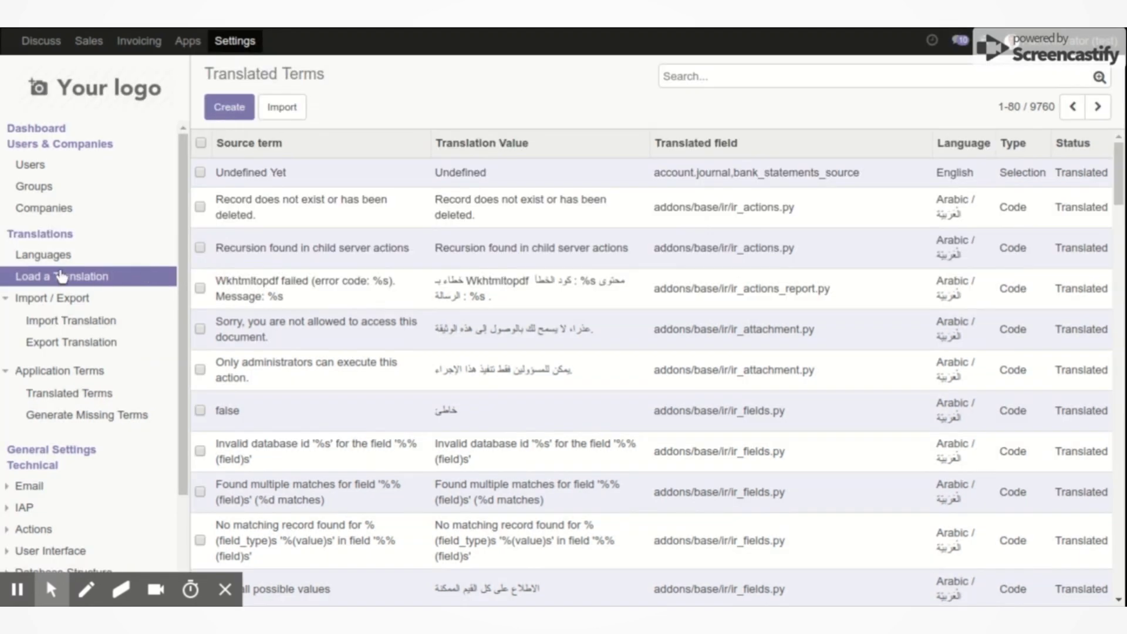